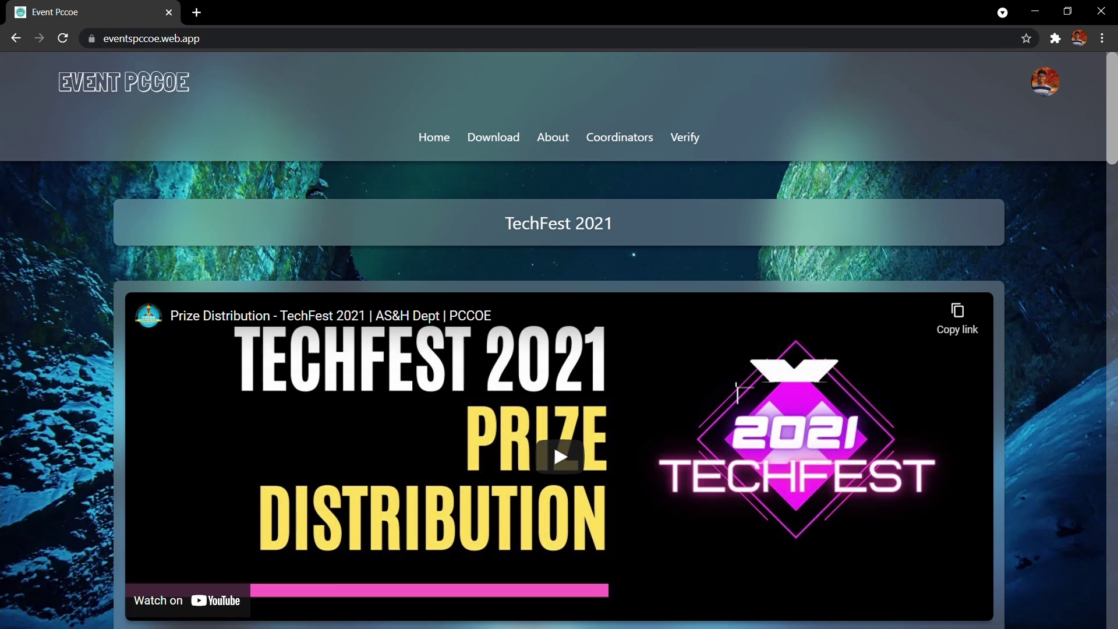
# - Reload the site address to load the downloaded TechFest 2021 certificate PDF
pyautogui.hotkey('ctrl', 'l')
pyautogui.press('End')
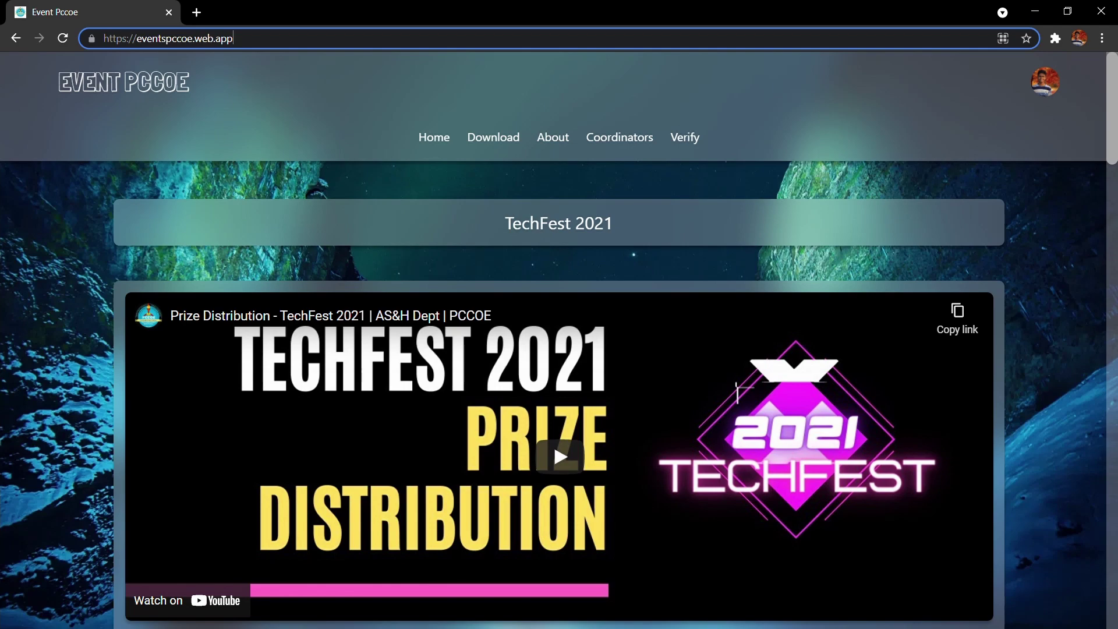
pyautogui.press('Return')
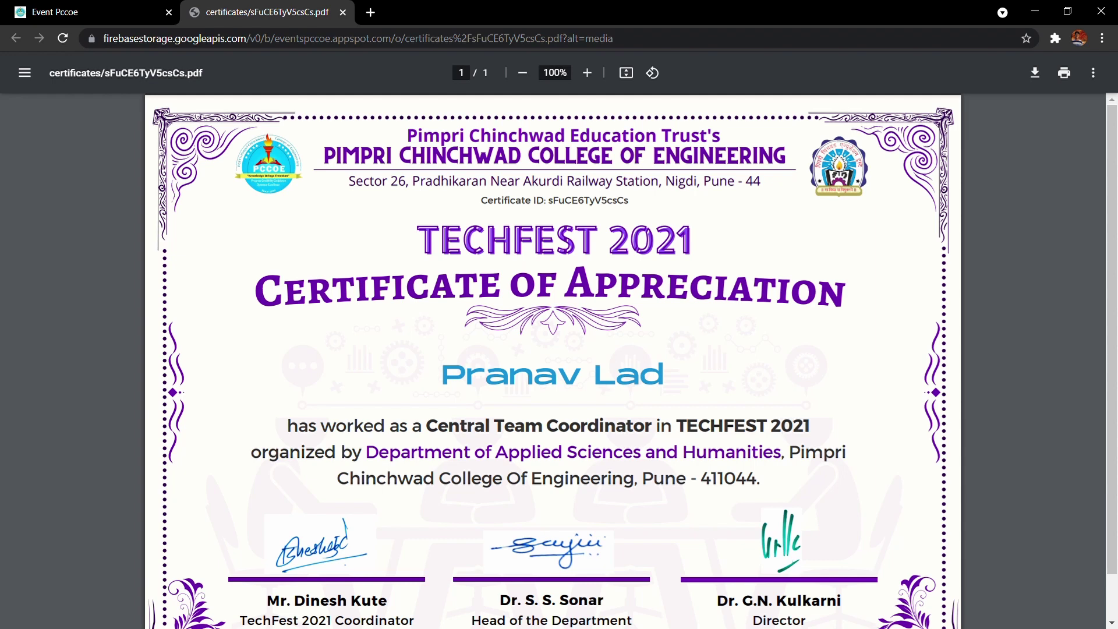
# - Select the certificate ID sFuCE6TyV5csCs in the PDF, then clear the selection
pyautogui.doubleClick(587, 201)
pyautogui.click(588, 201)
pyautogui.click(61, 12)
pyautogui.click(685, 137)
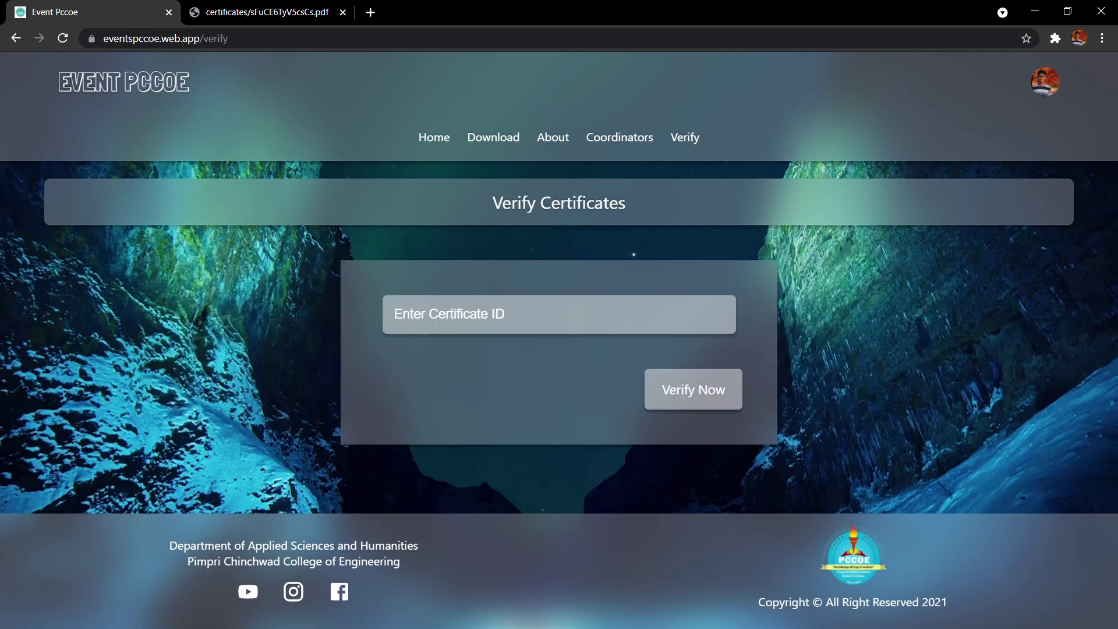
pyautogui.click(508, 314)
pyautogui.write('sFuCE6TyV5csCs')
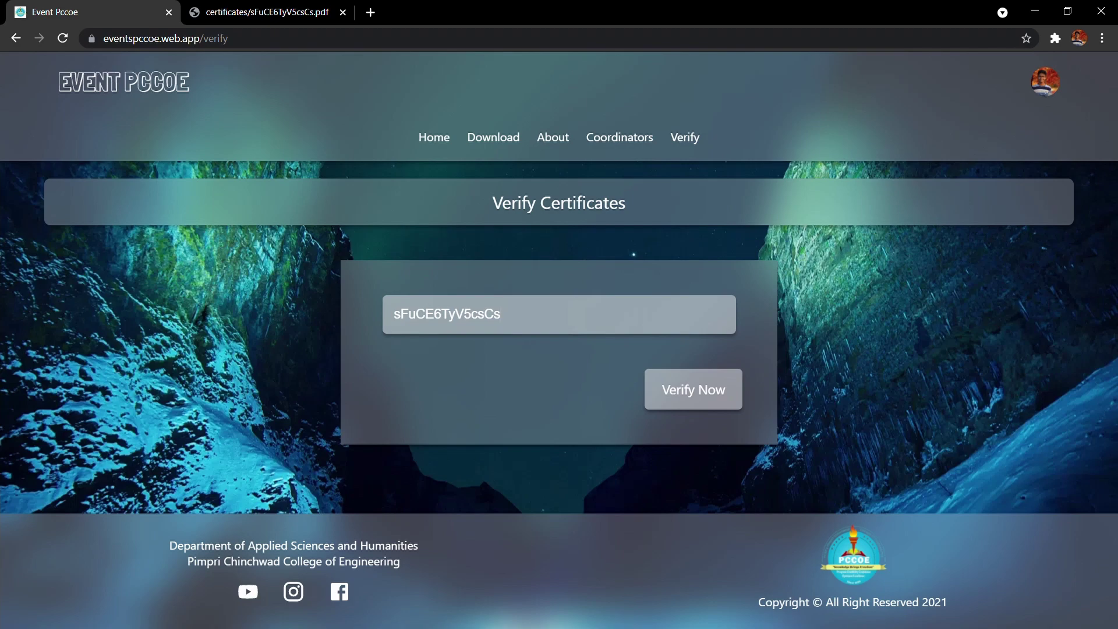
pyautogui.press('Return')
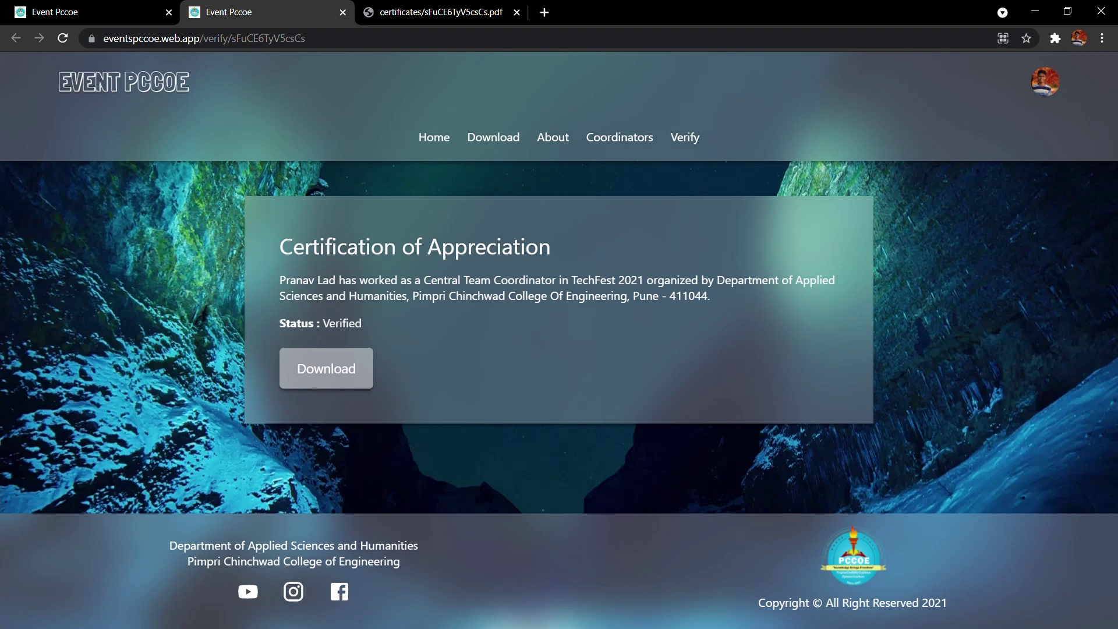
# - Return to the first Event PCCOE tab and go back to the Download Certificates page
pyautogui.hotkey('ctrl', 'shift', 'Tab')
pyautogui.hotkey('alt', 'Left')
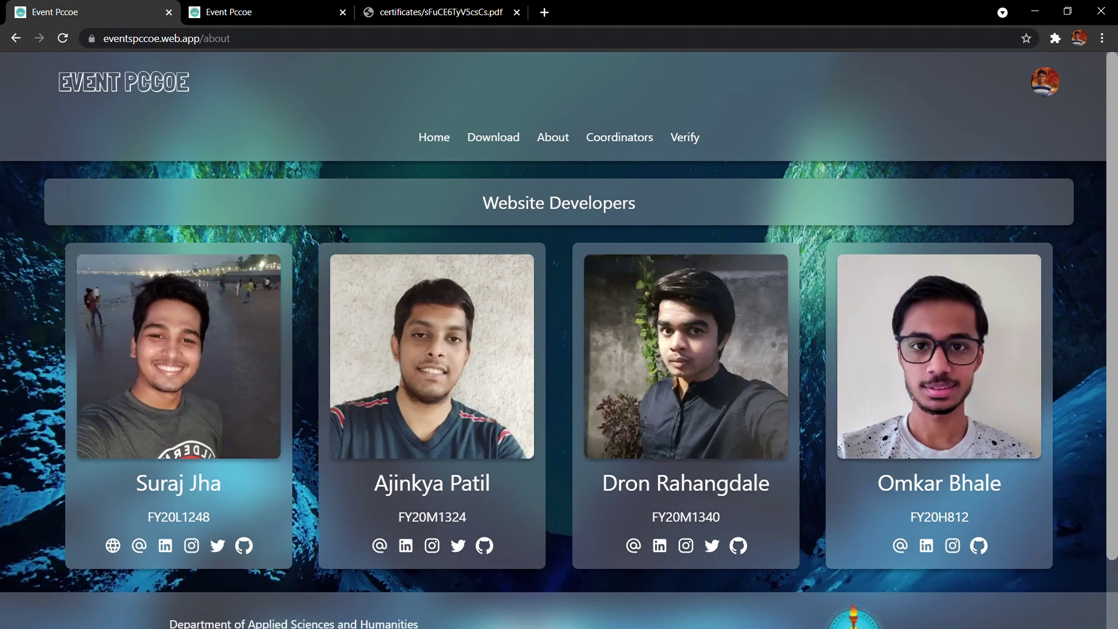
pyautogui.scroll(-2, 560, 341)
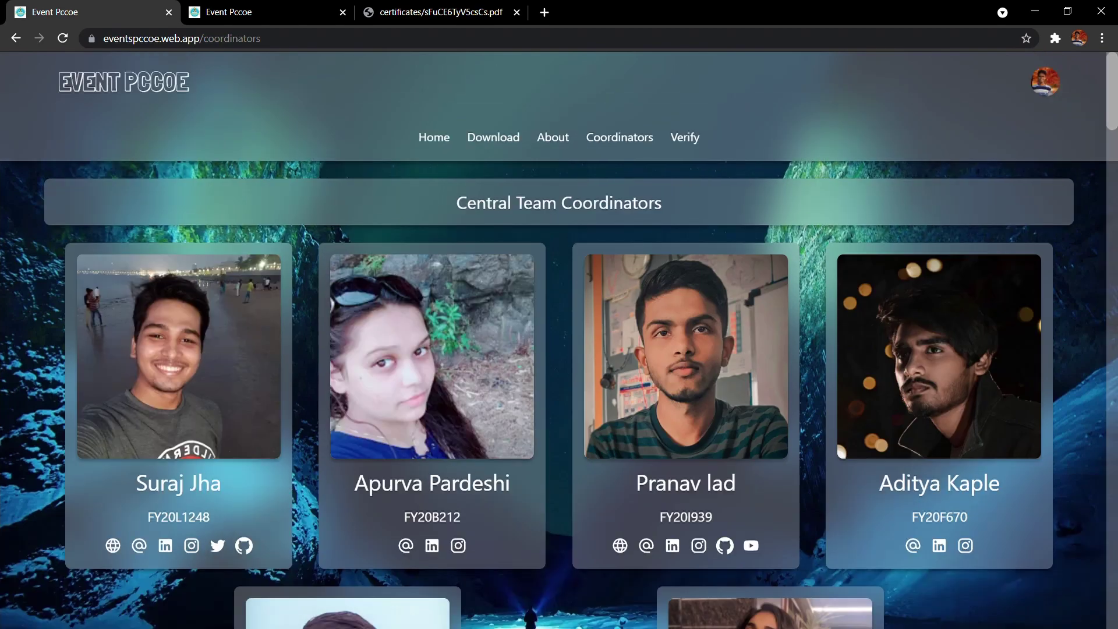
pyautogui.scroll(-10, 559, 341)
pyautogui.scroll(-10, 559, 341)
pyautogui.scroll(-1, 560, 341)
pyautogui.scroll(-5, 559, 341)
pyautogui.scroll(-5, 559, 341)
pyautogui.scroll(-2, 559, 341)
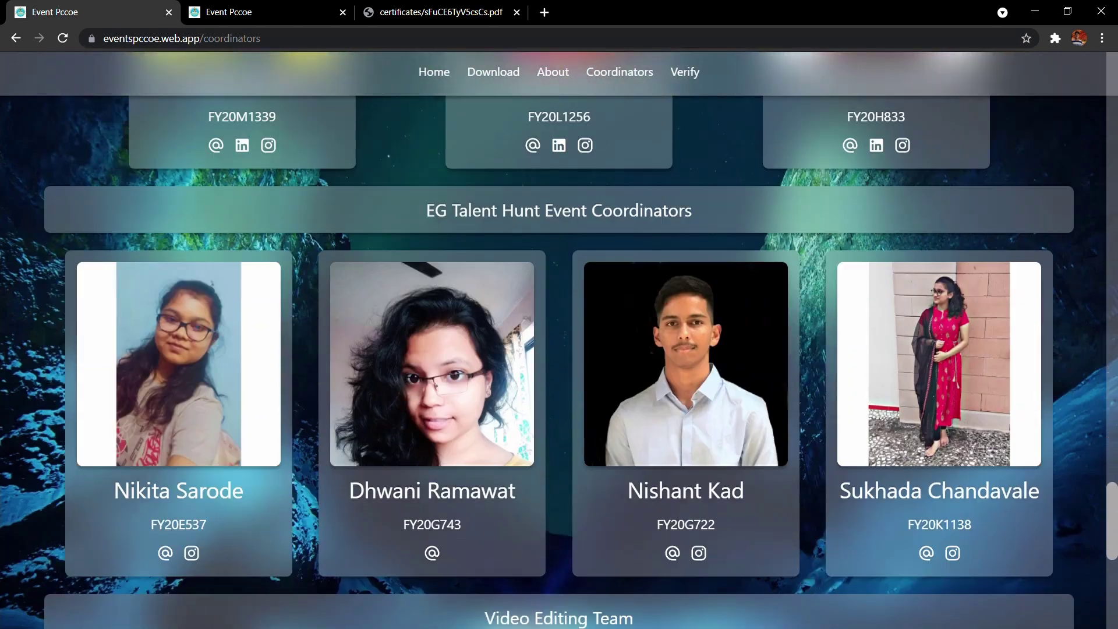